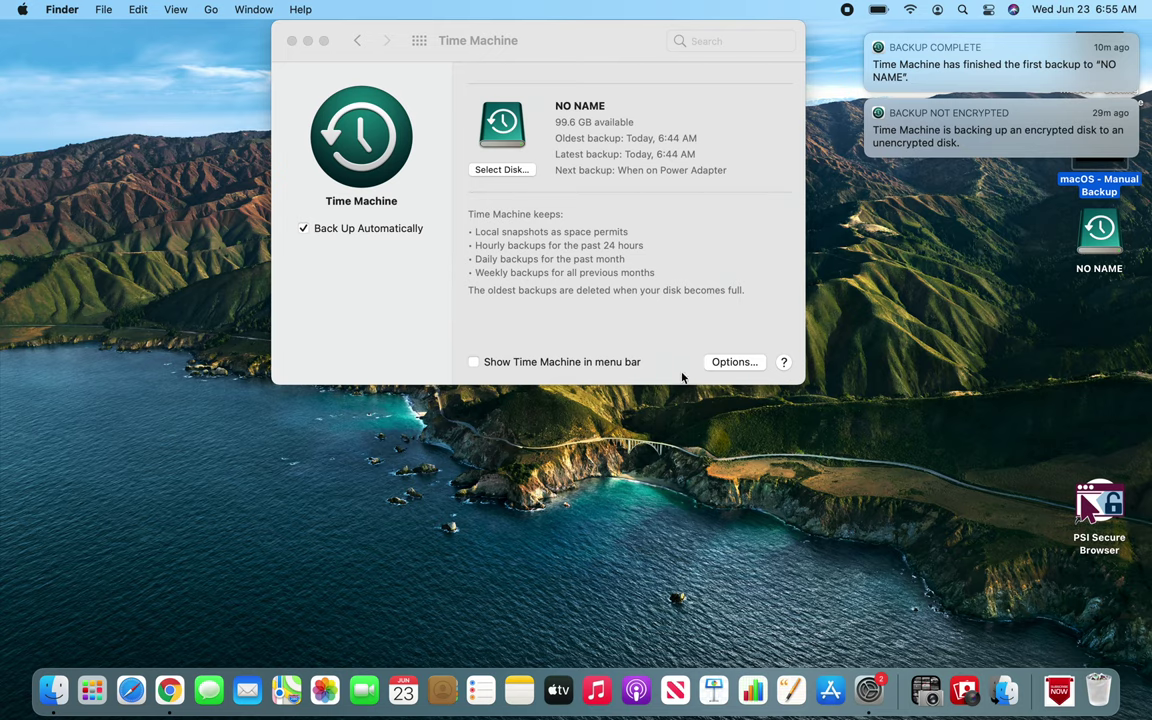
pyautogui.click(725, 362)
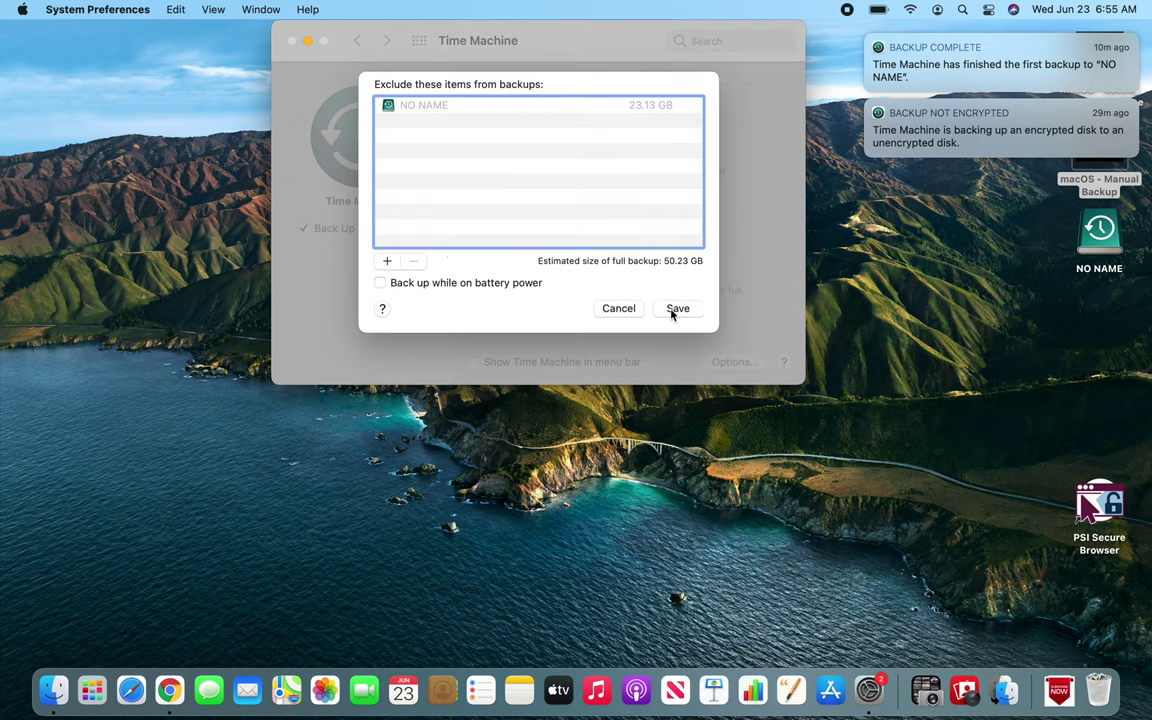
pyautogui.click(632, 312)
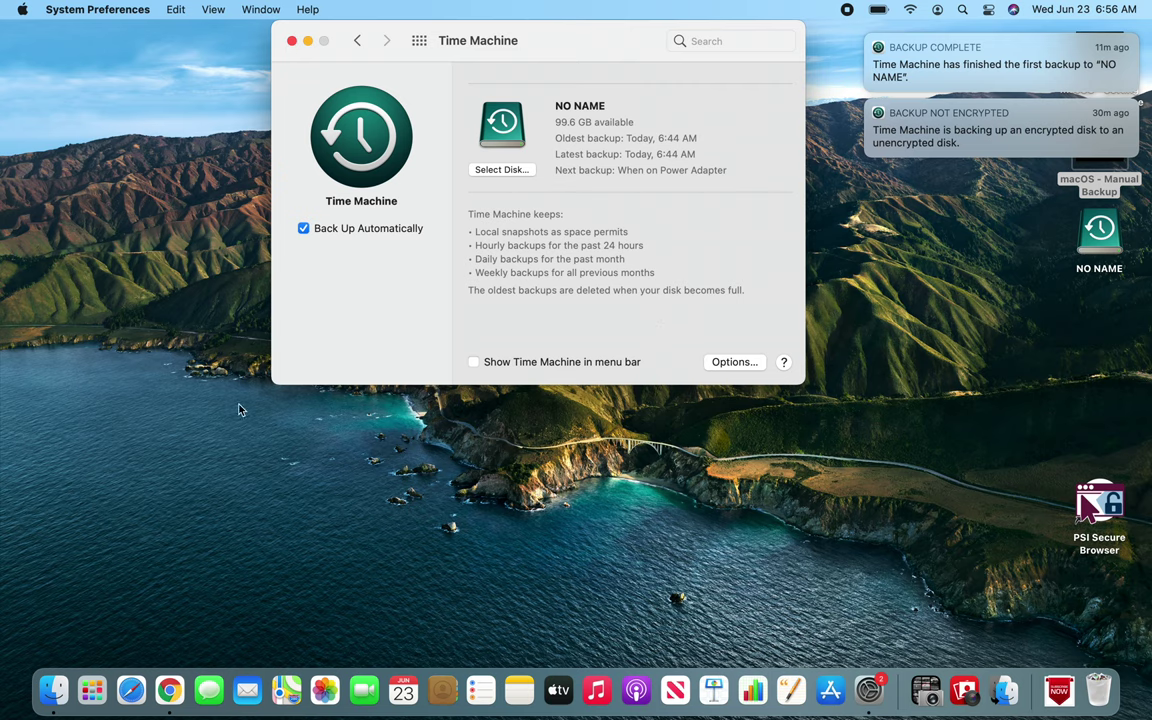
pyautogui.click(60, 700)
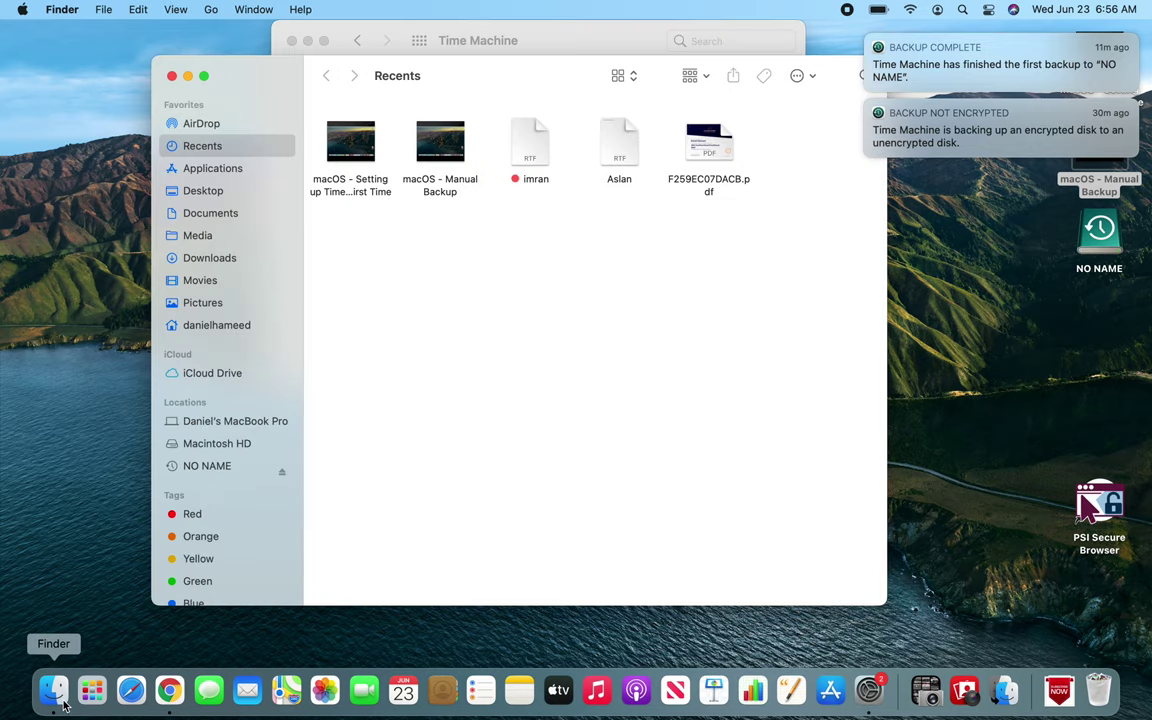
# - Move the Aslan file from the Documents folder to the Trash
pyautogui.click(200, 192)
pyautogui.click(540, 135)
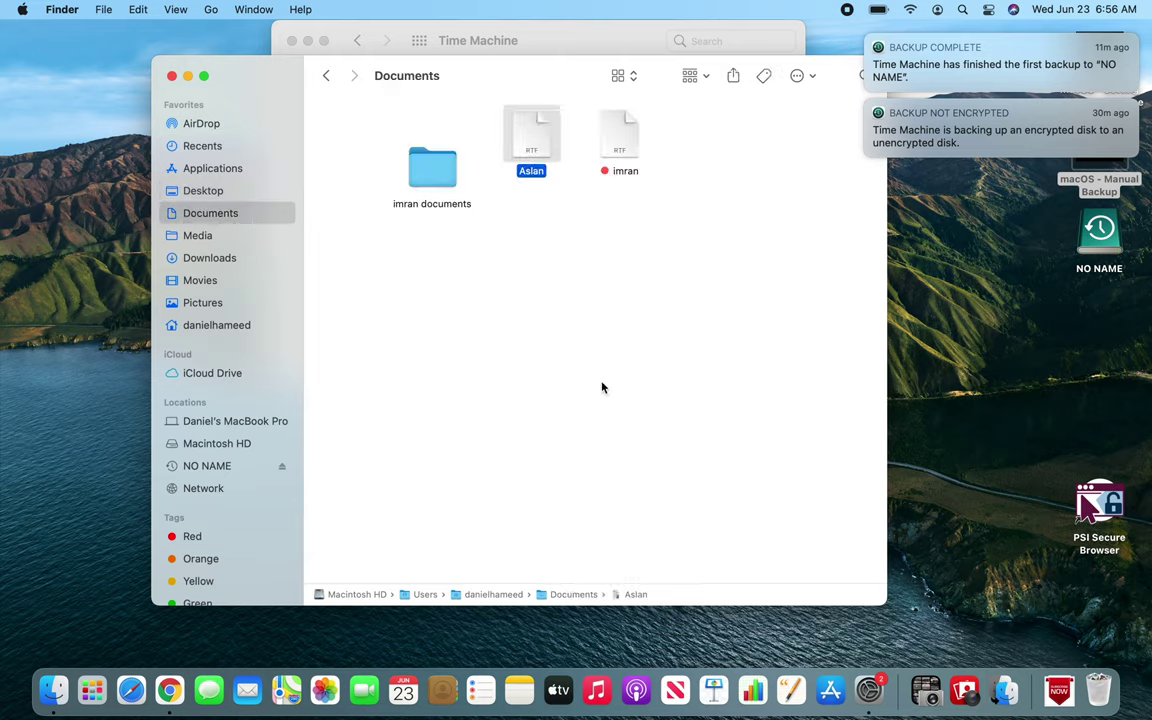
pyautogui.press('super+BackSpace')
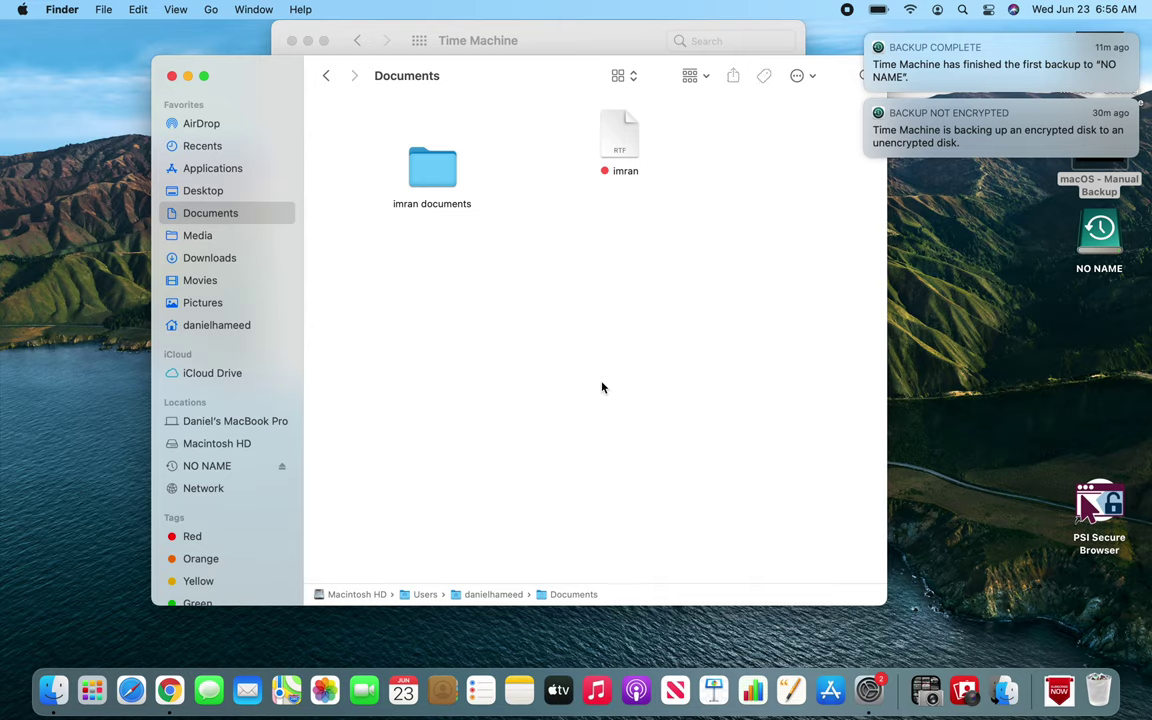
# - Empty the Trash so Aslan is permanently erased
pyautogui.rightClick(1103, 685)
pyautogui.click(1104, 639)
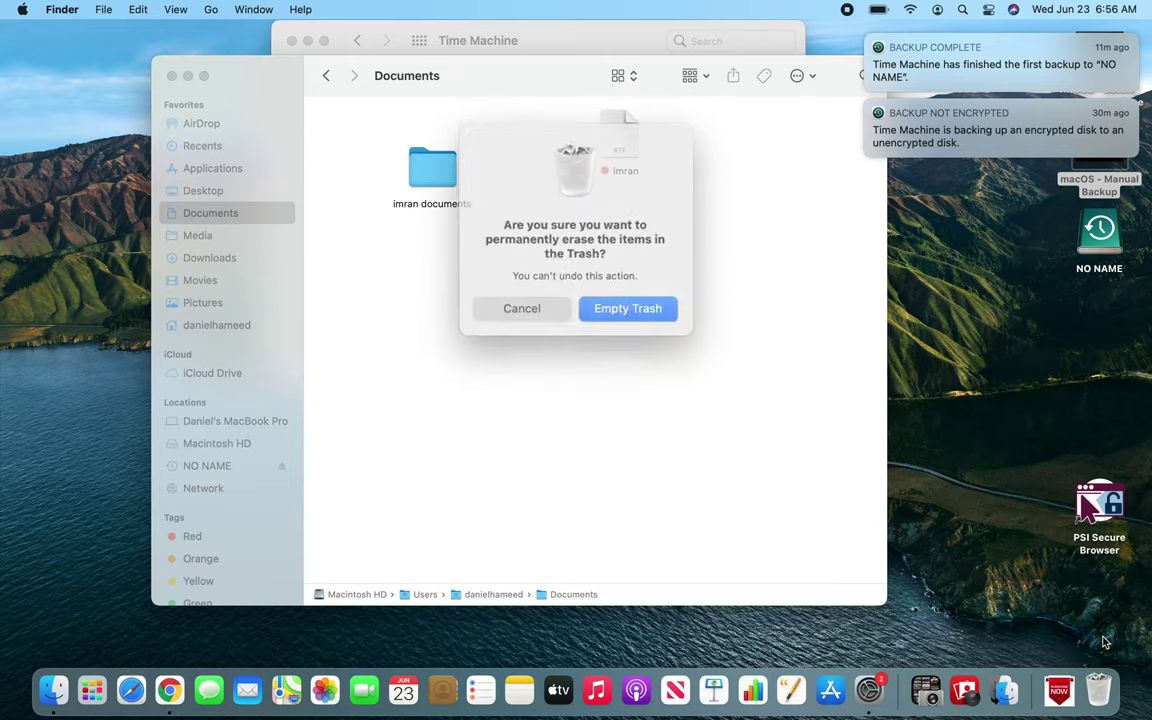
pyautogui.click(616, 302)
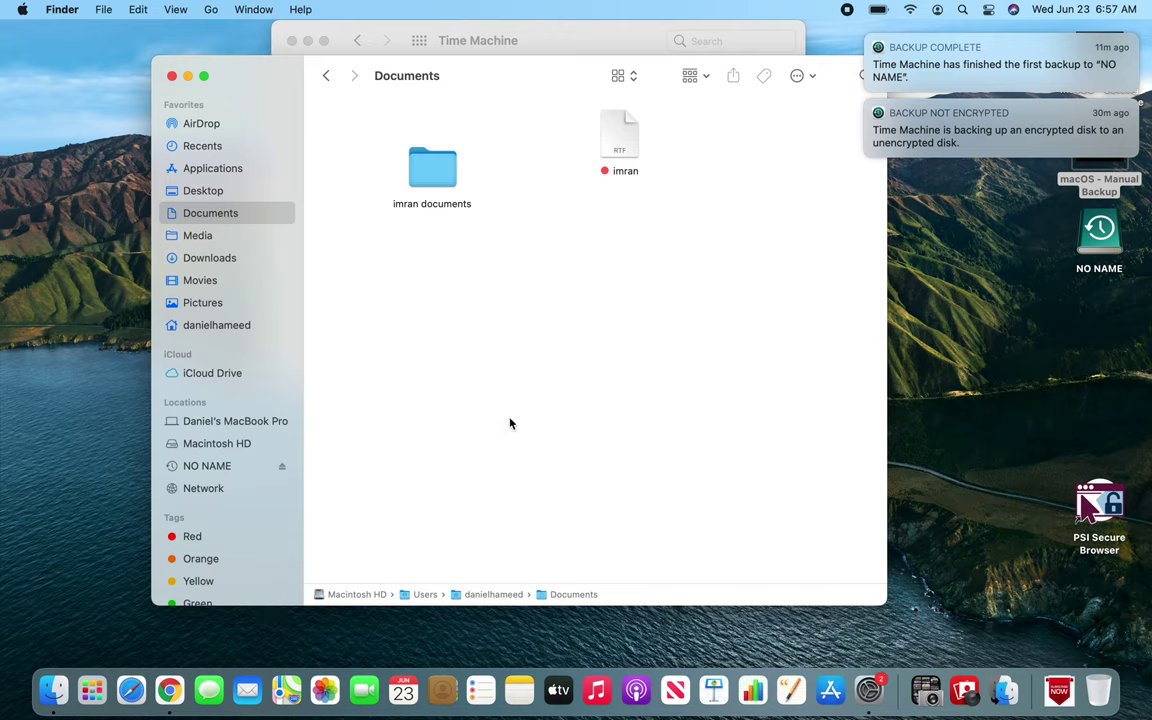
pyautogui.rightClick(1100, 240)
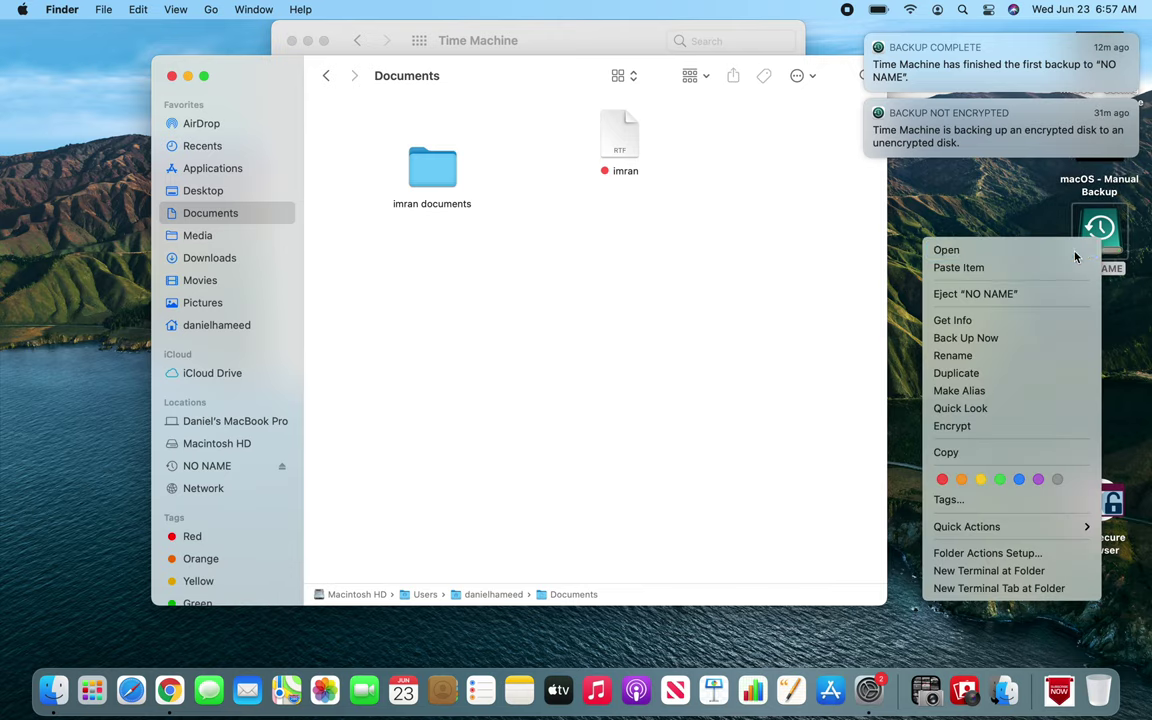
pyautogui.click(967, 226)
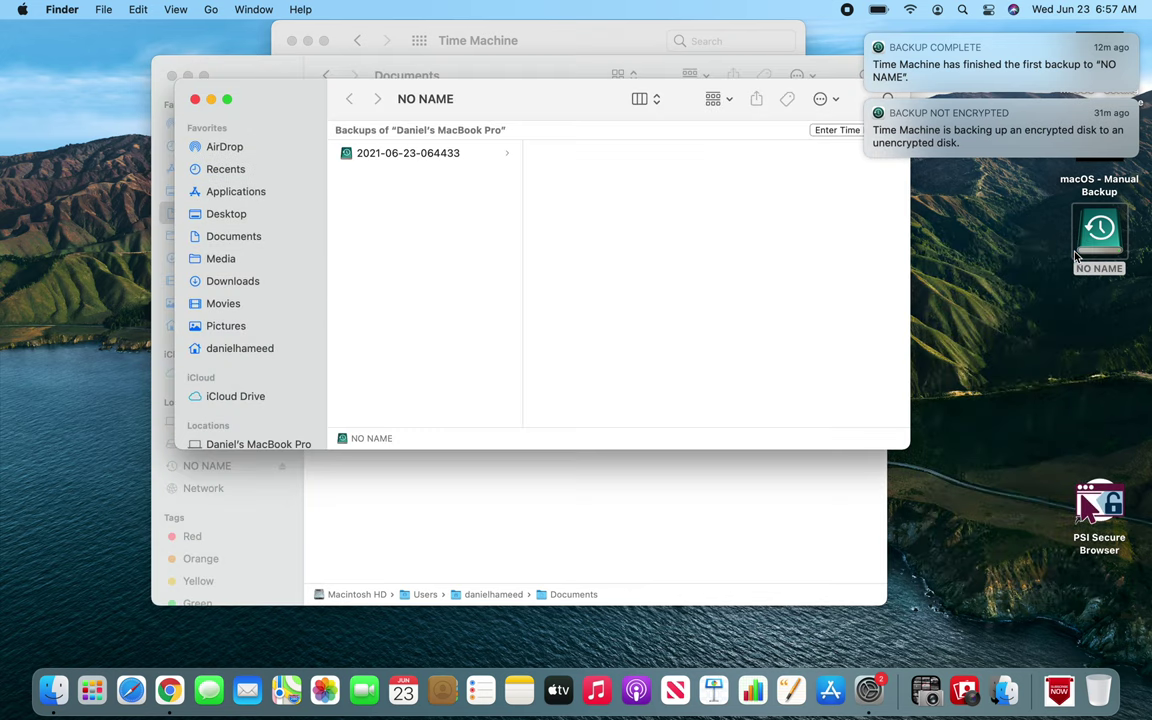
pyautogui.click(441, 156)
pyautogui.click(575, 156)
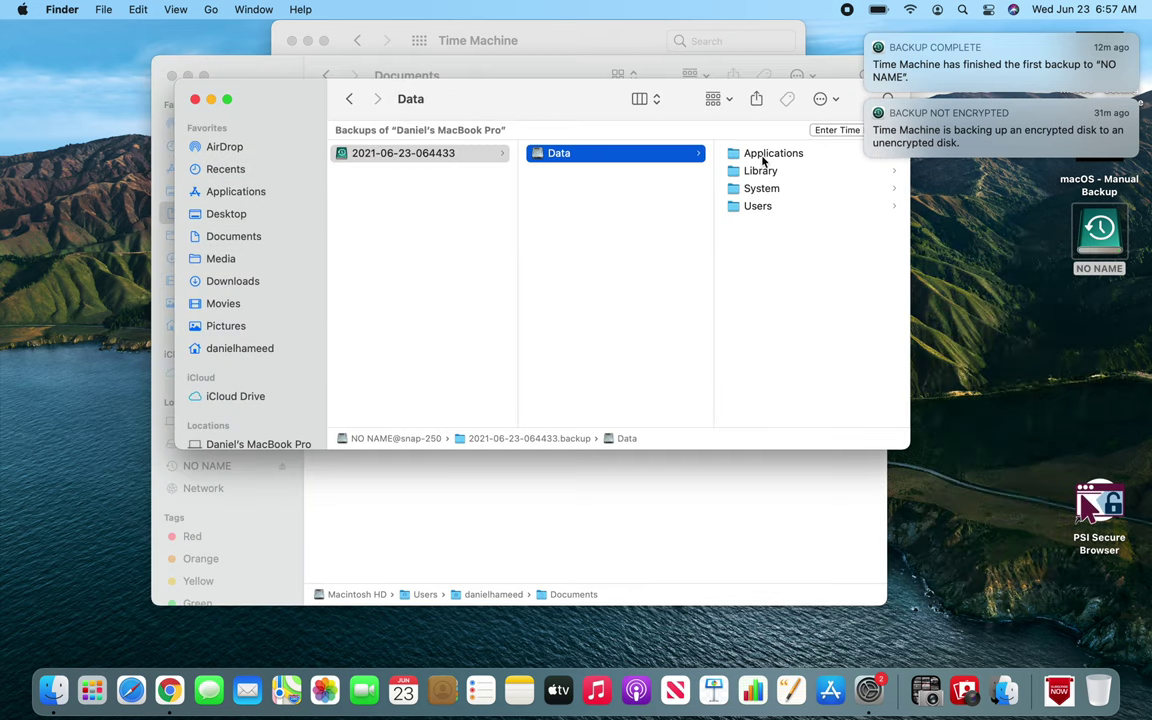
pyautogui.click(760, 206)
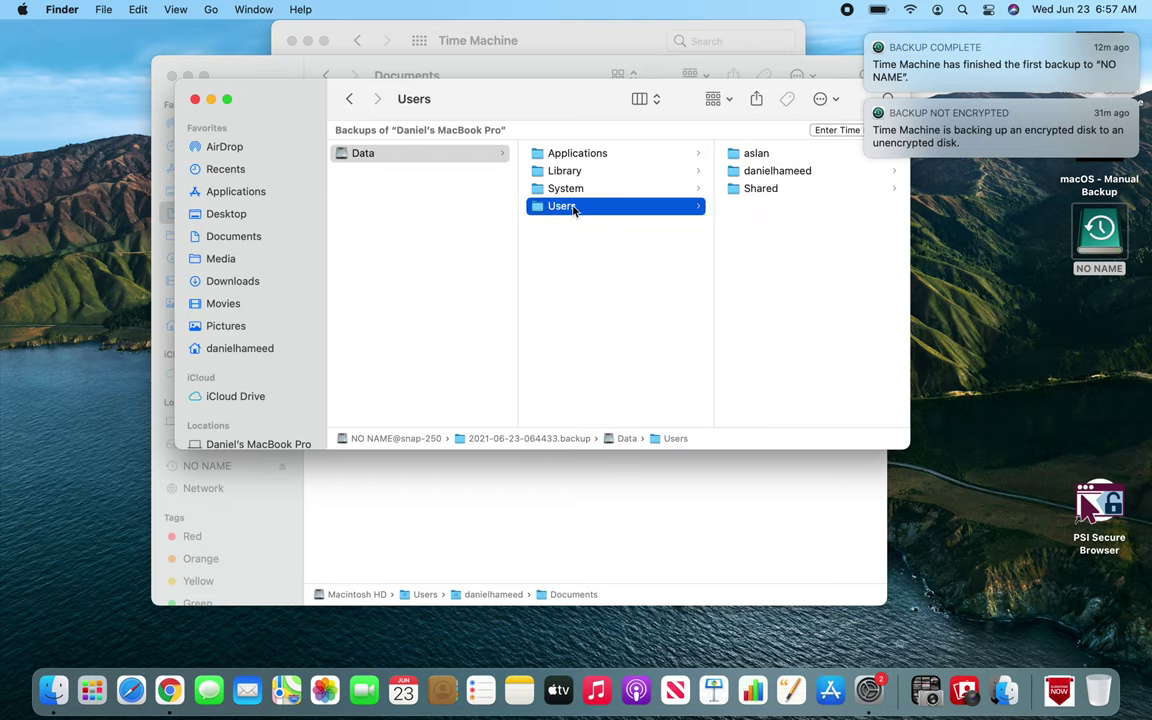
pyautogui.click(770, 172)
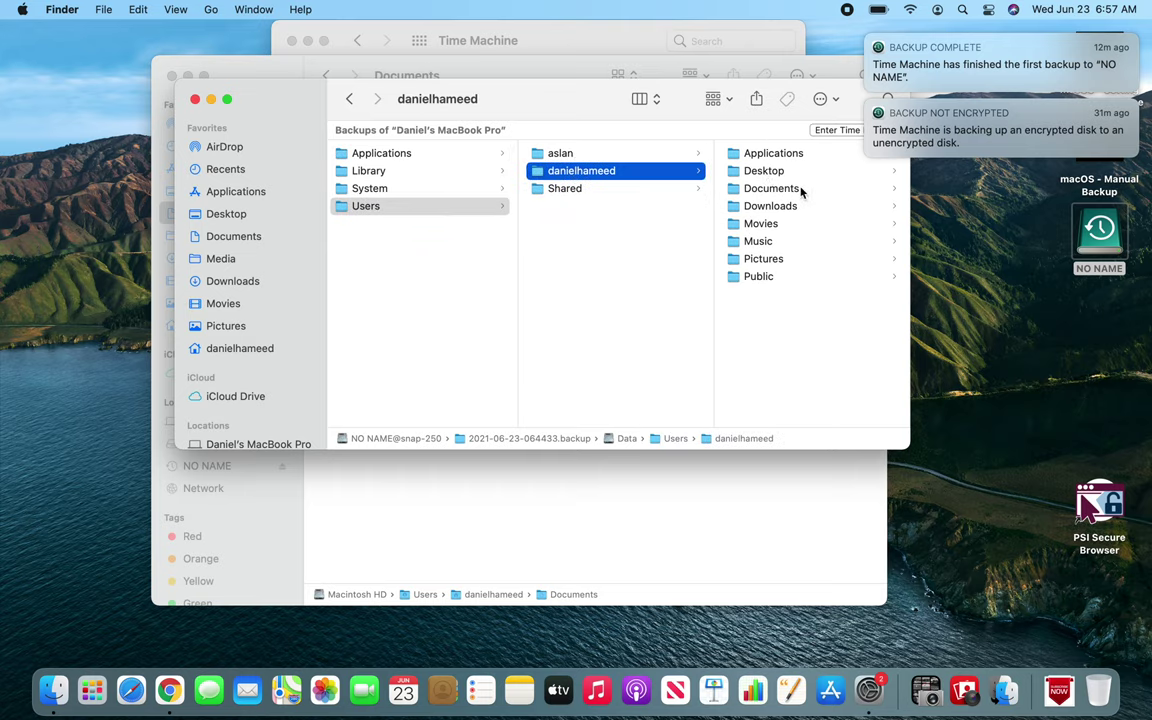
pyautogui.click(801, 190)
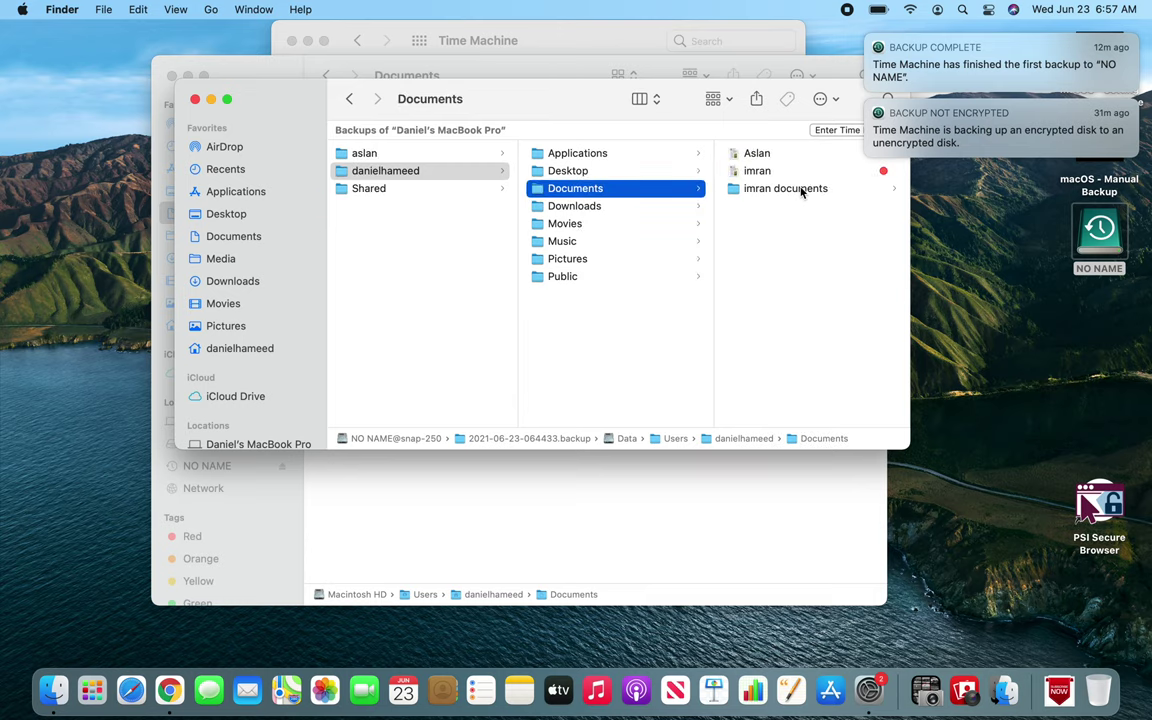
pyautogui.click(757, 156)
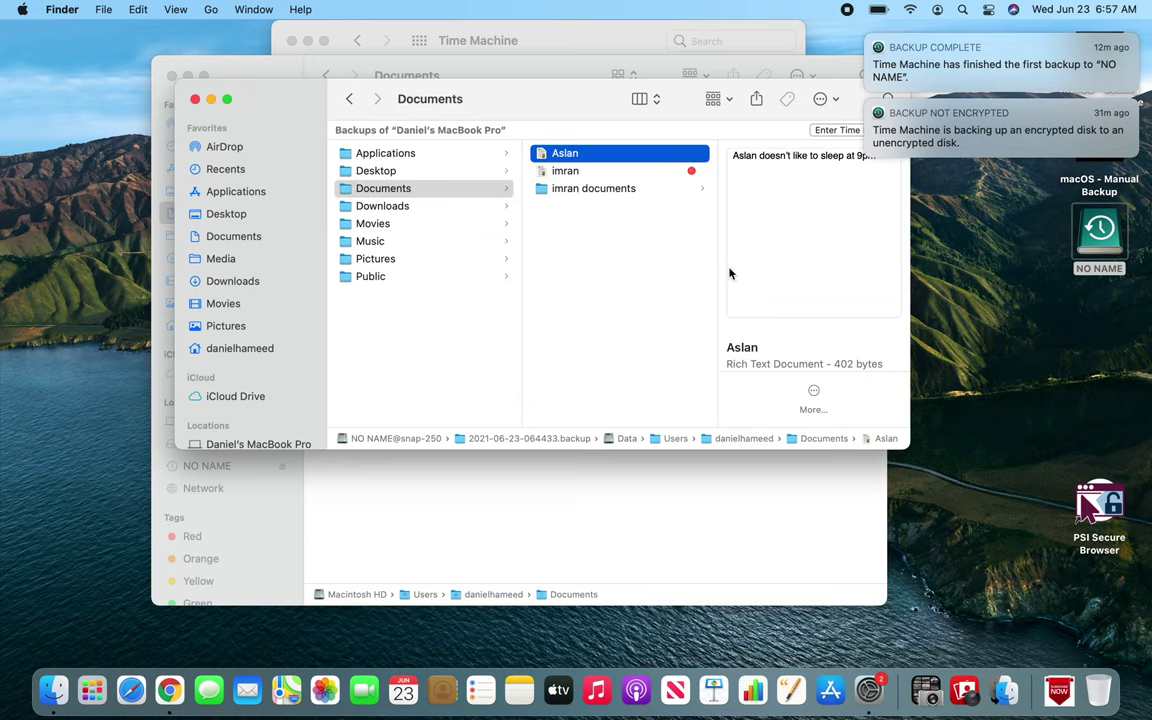
pyautogui.rightClick(611, 158)
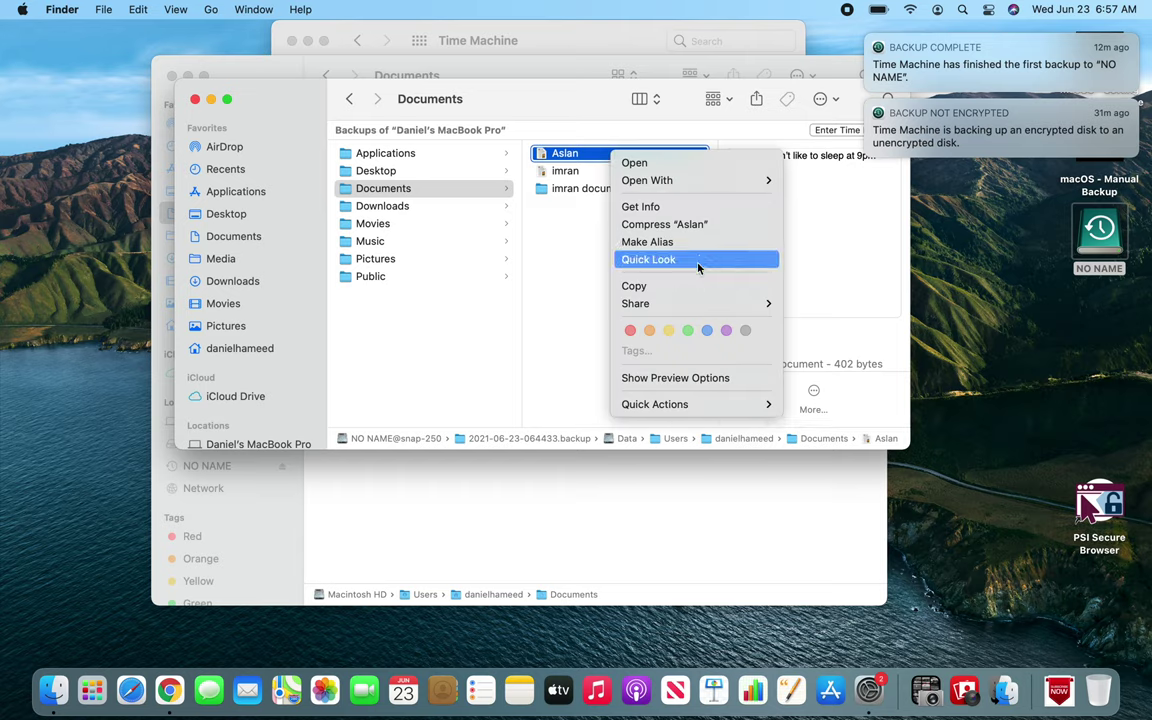
pyautogui.click(531, 109)
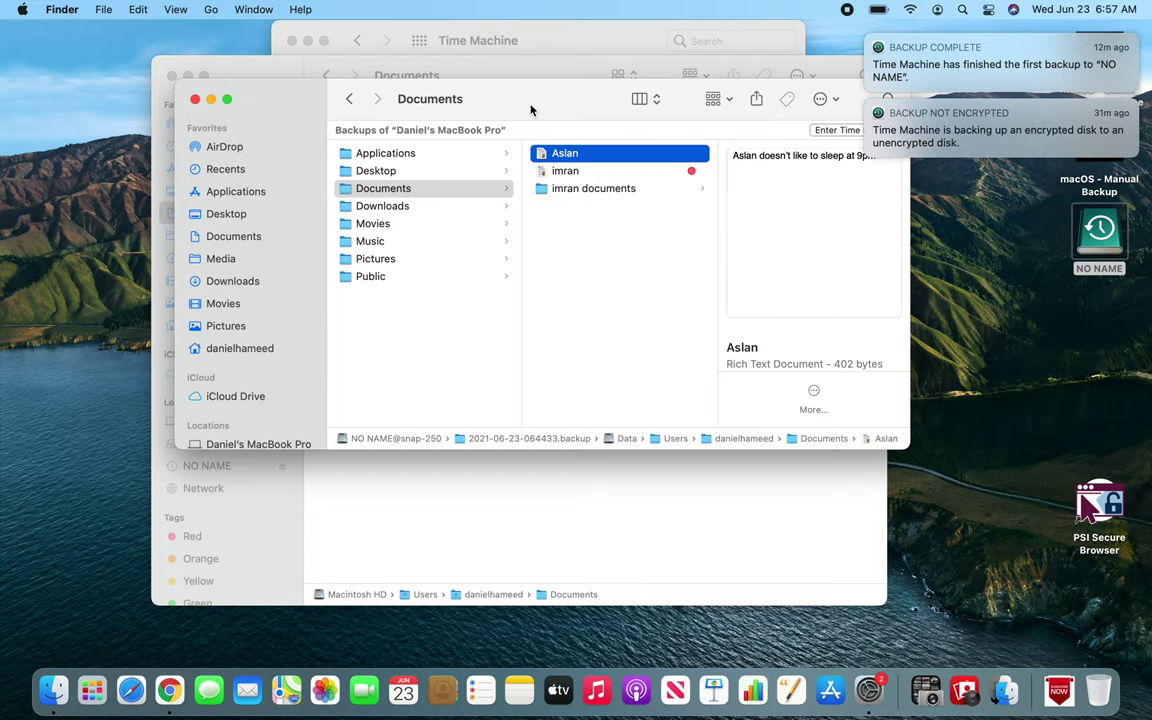
pyautogui.click(195, 99)
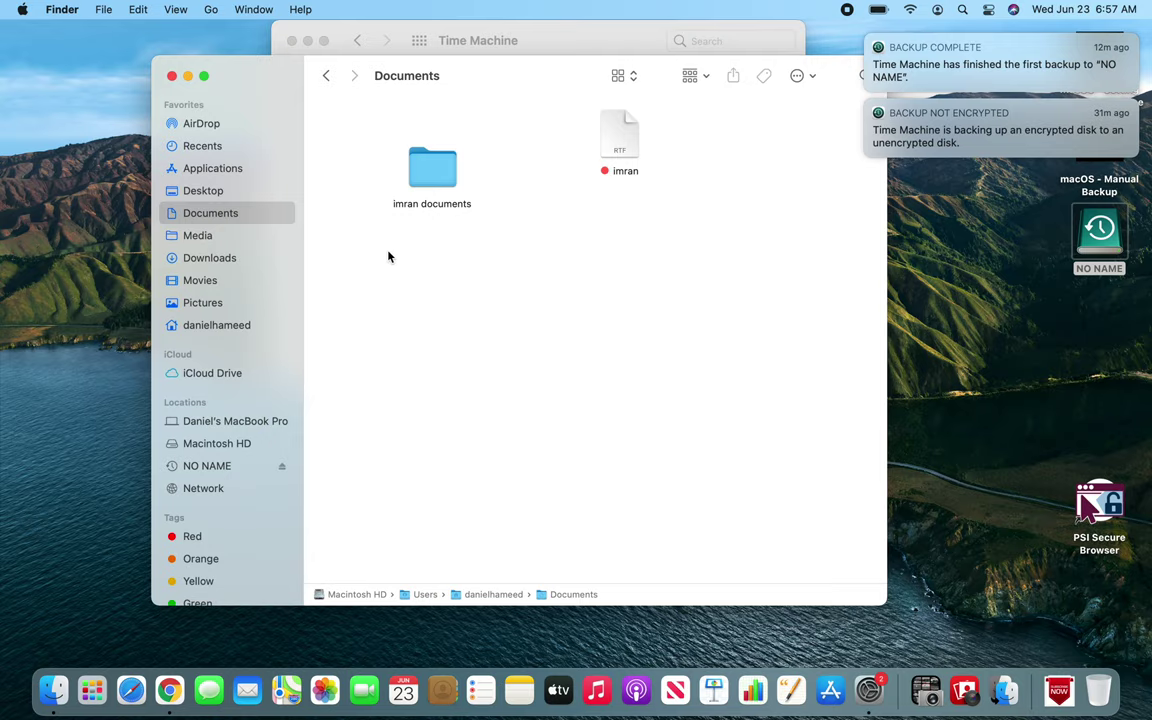
# - Launch Time Machine from the second page of Launchpad to browse Documents backups
pyautogui.click(91, 690)
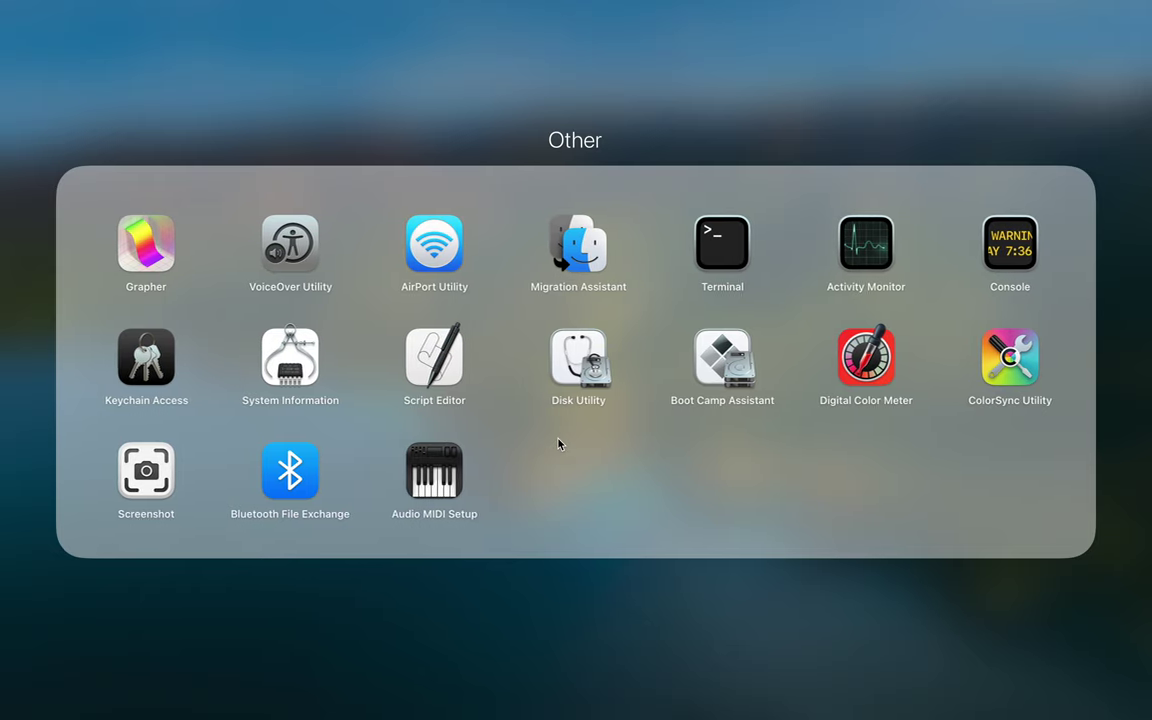
pyautogui.click(393, 162)
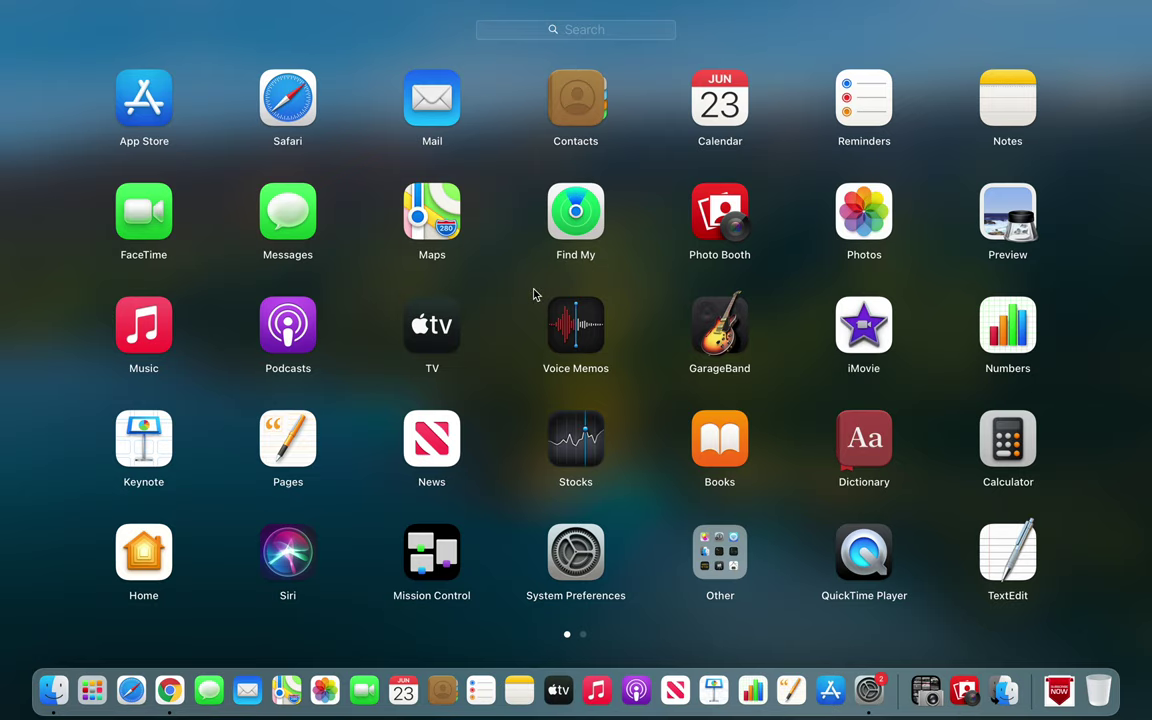
pyautogui.hscroll(3, 534, 294)
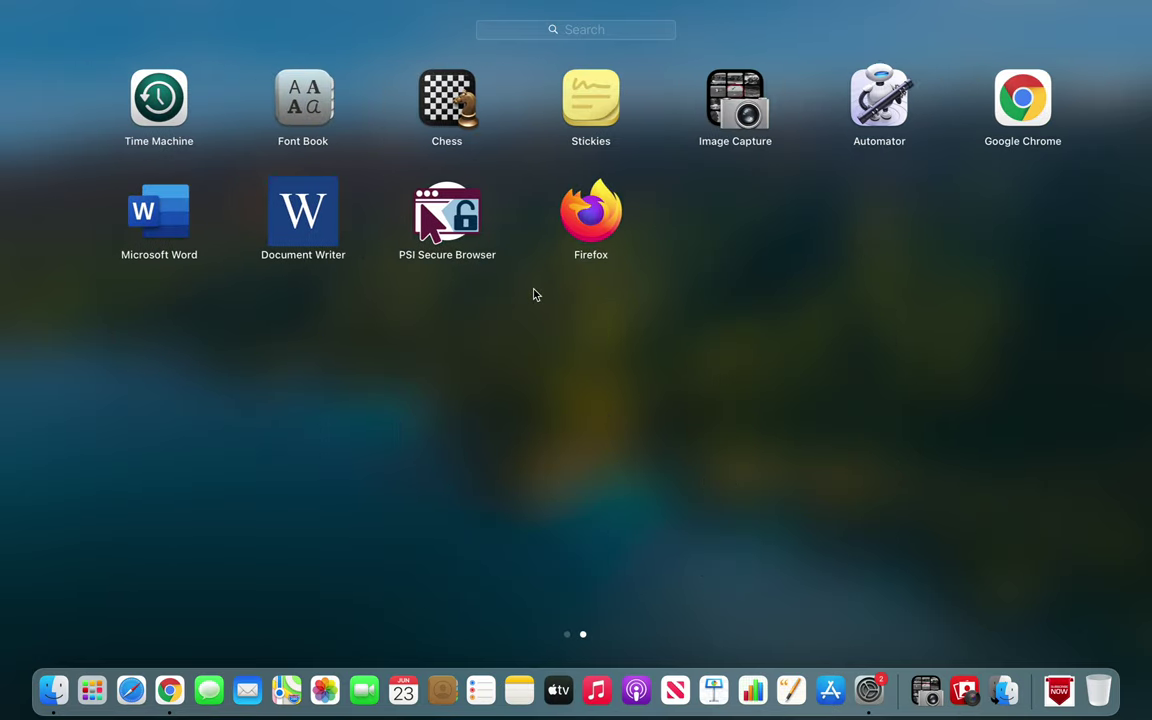
pyautogui.click(144, 100)
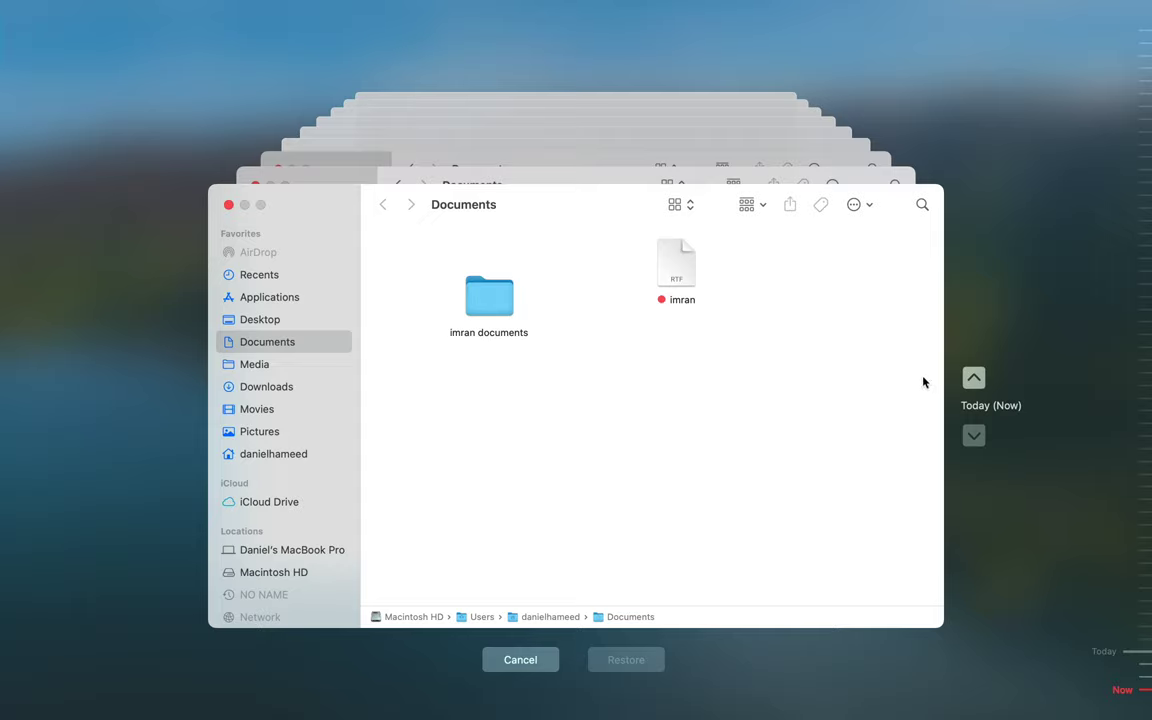
# - Browse the Today 6:25 AM snapshot's Media and Documents folders, then cancel out
pyautogui.click(974, 379)
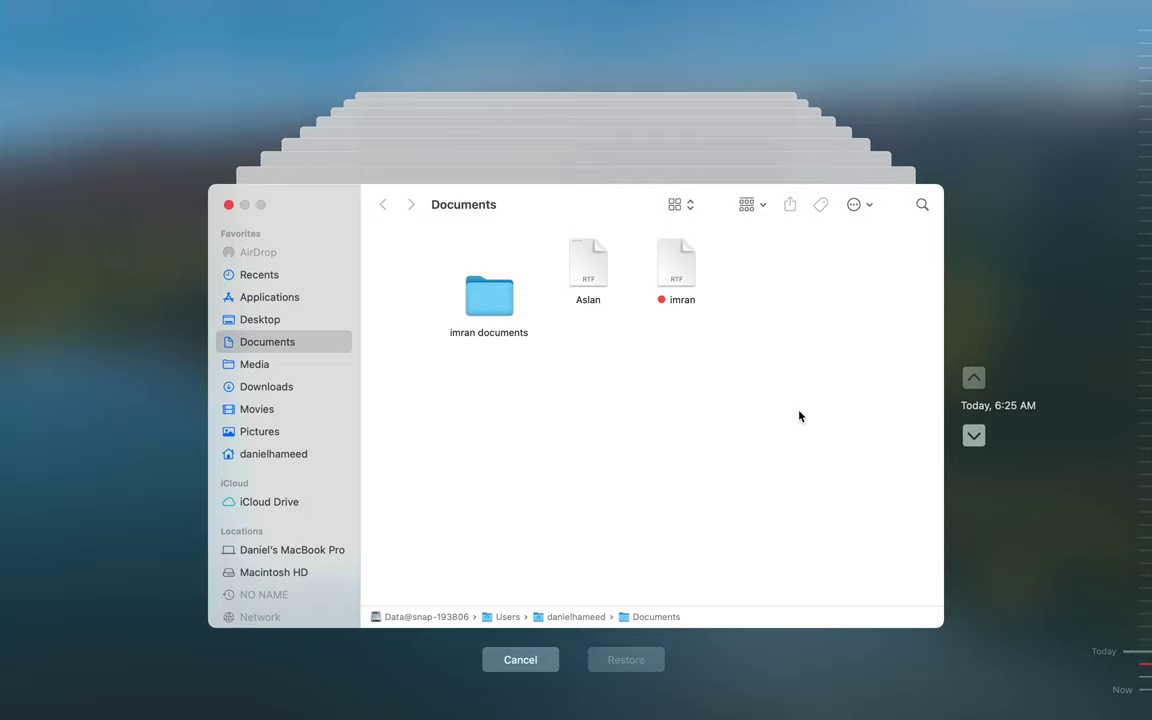
pyautogui.click(252, 363)
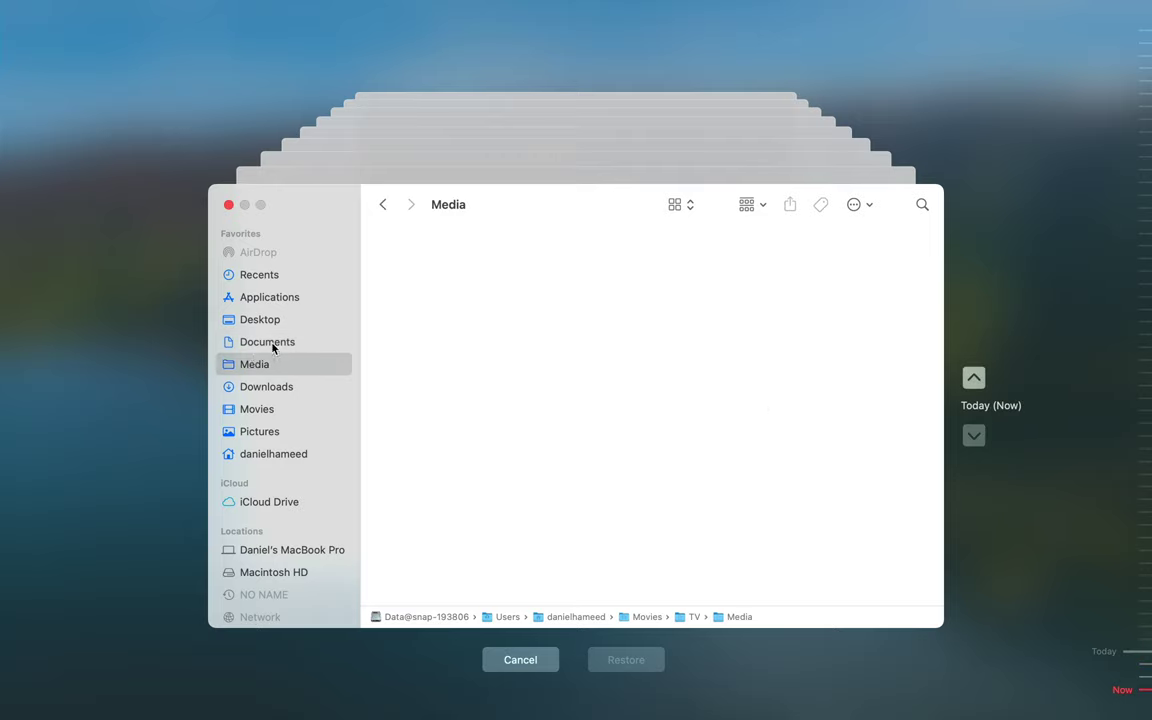
pyautogui.click(270, 344)
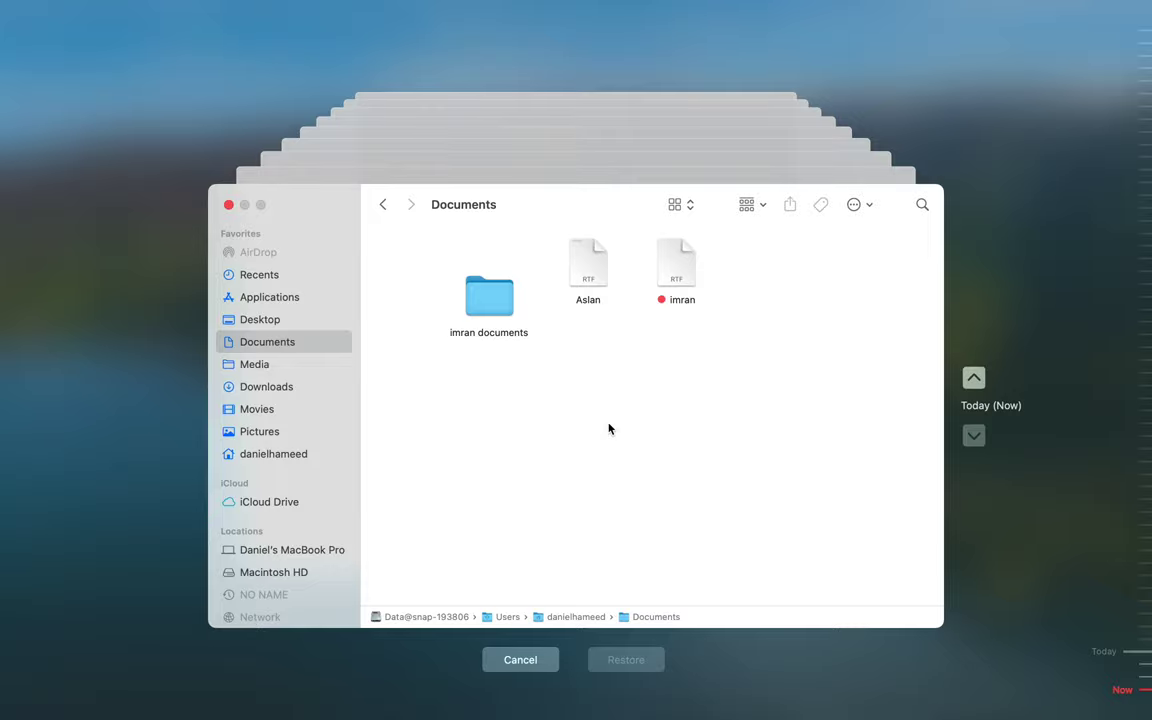
pyautogui.click(529, 668)
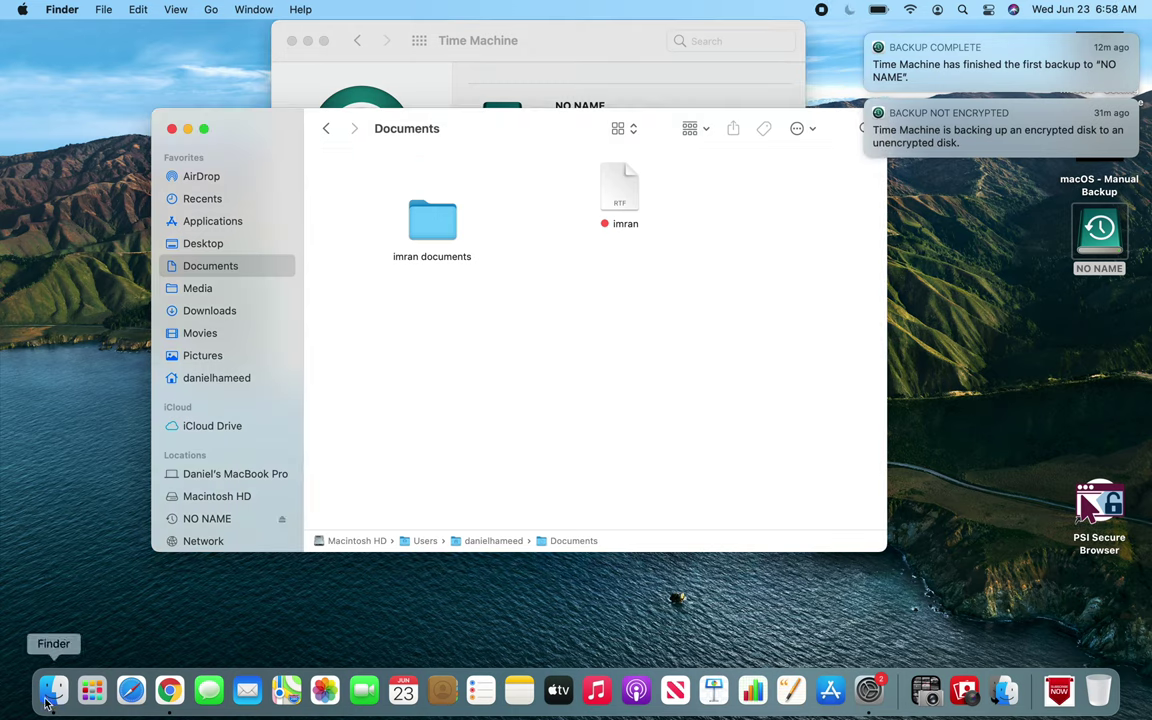
# - Reopen Time Machine, go back to the 6:25 AM snapshot, and restore Aslan to Documents
pyautogui.click(85, 703)
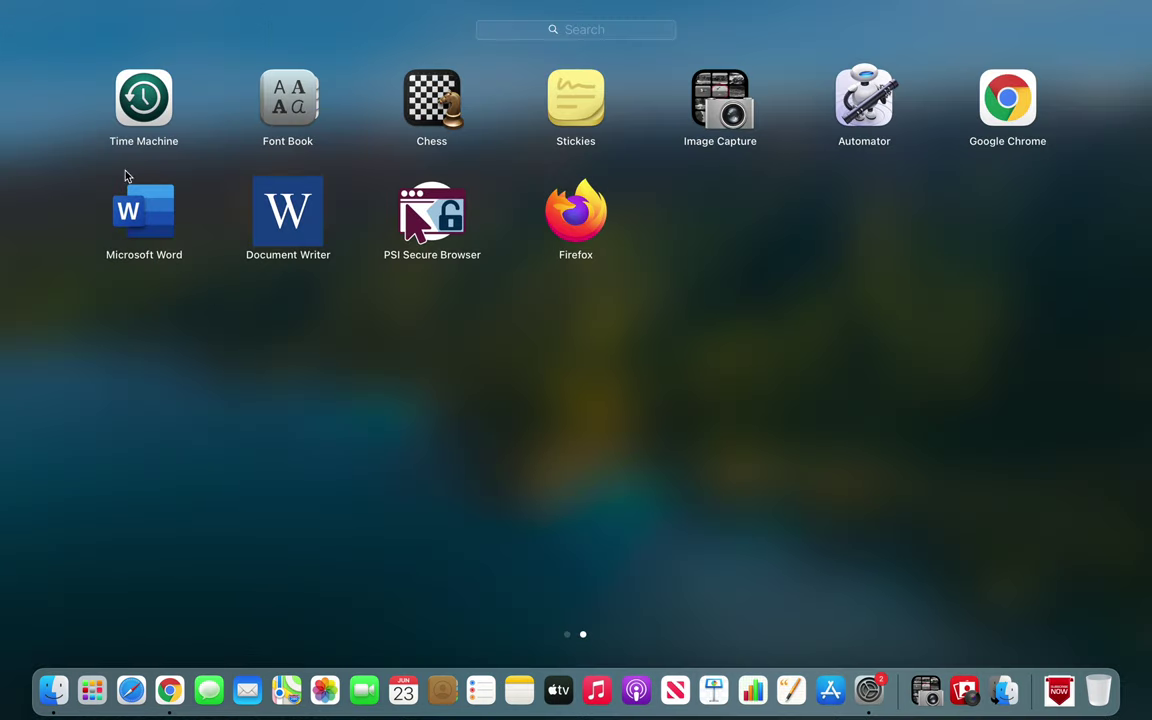
pyautogui.click(147, 119)
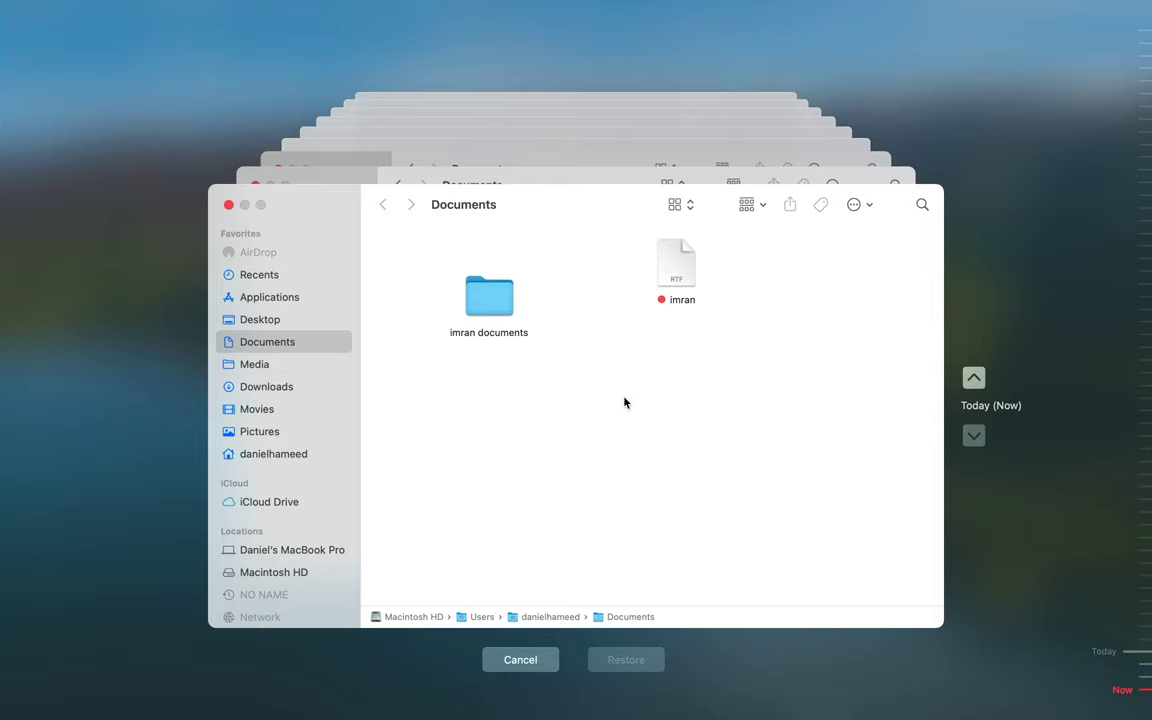
pyautogui.click(972, 389)
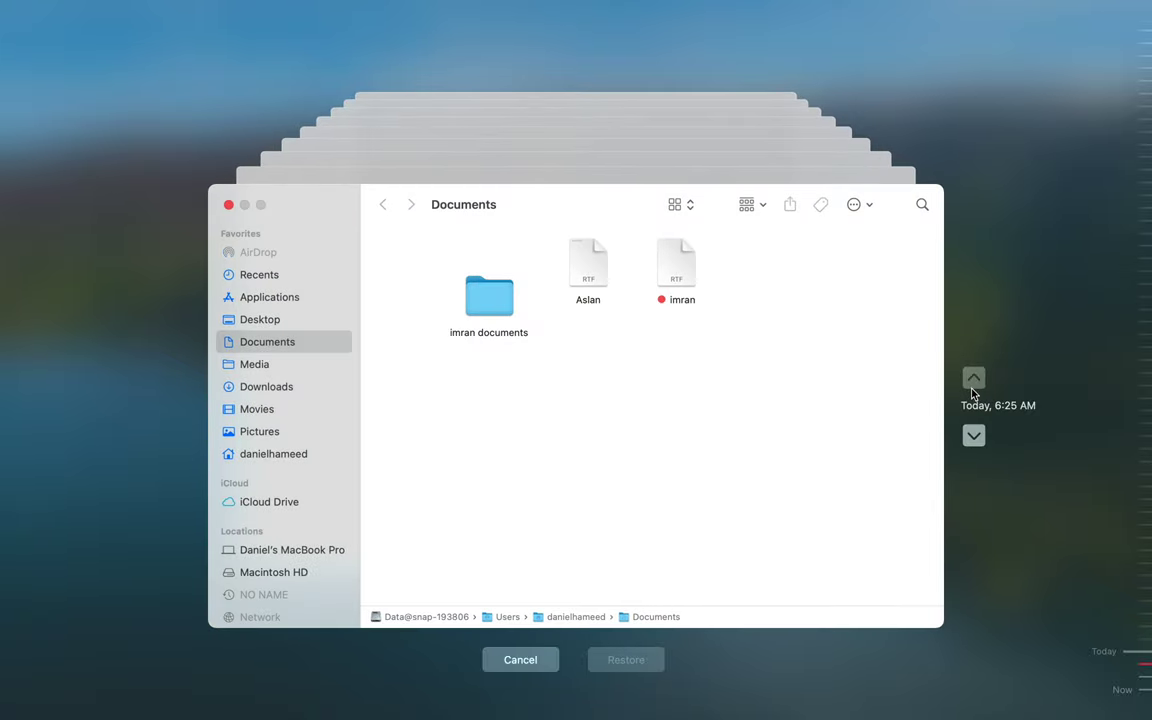
pyautogui.click(592, 280)
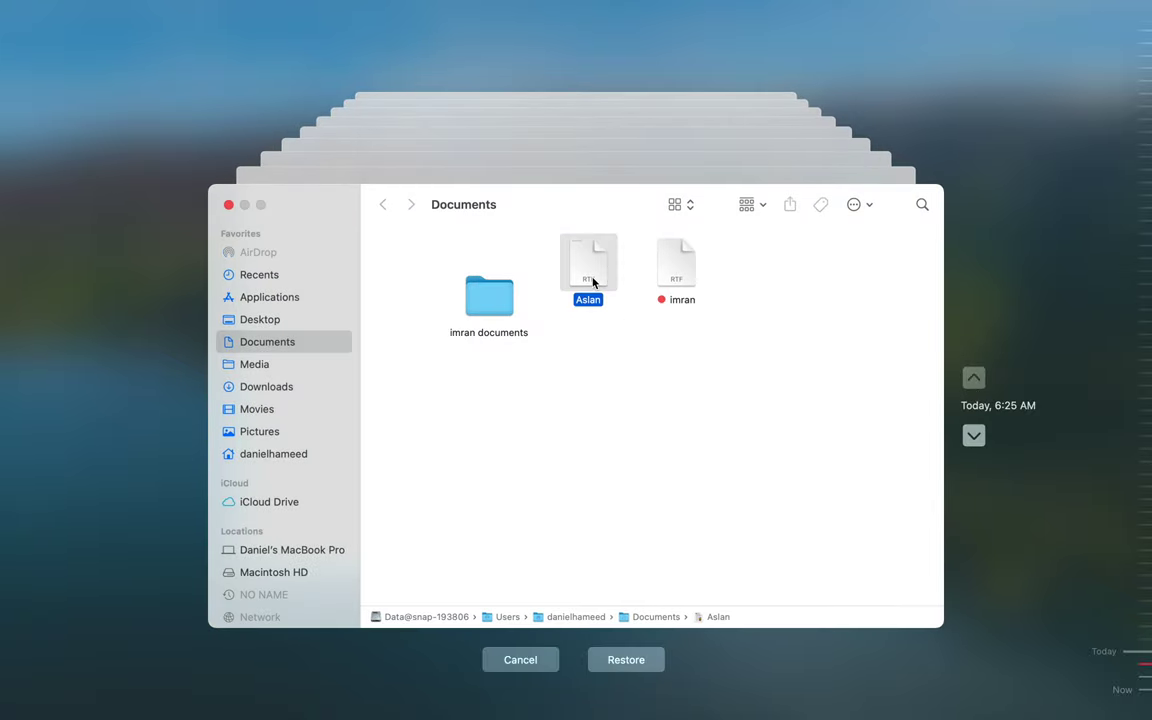
pyautogui.click(625, 662)
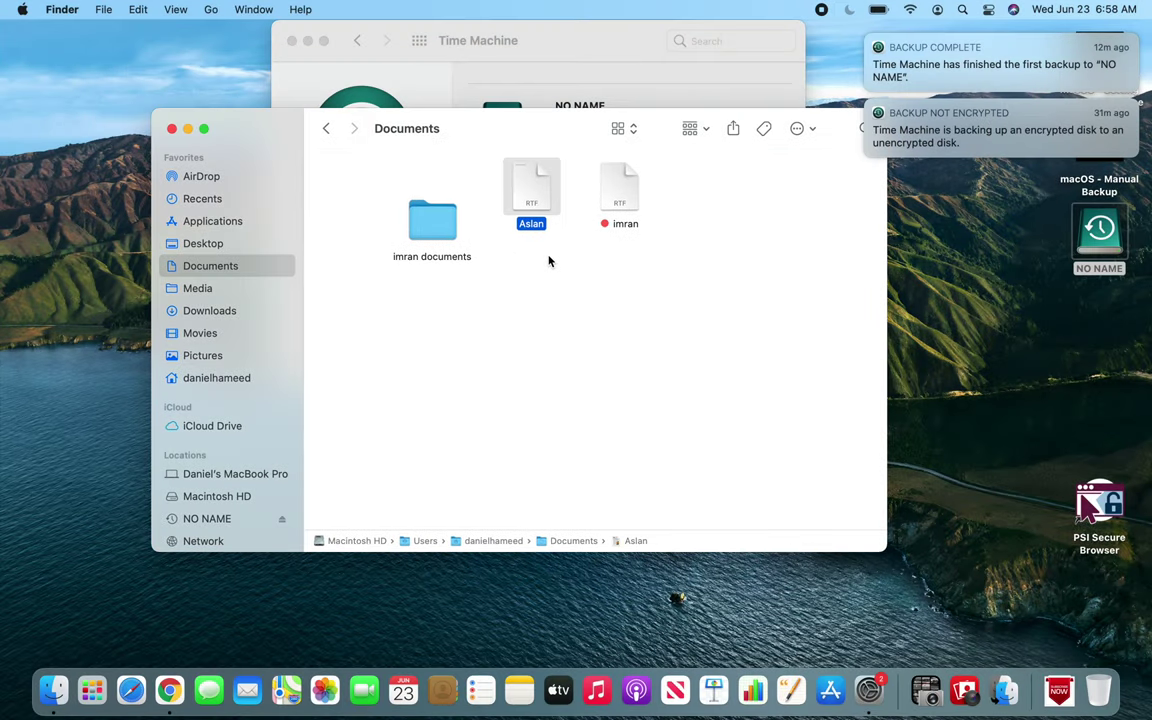
pyautogui.click(546, 266)
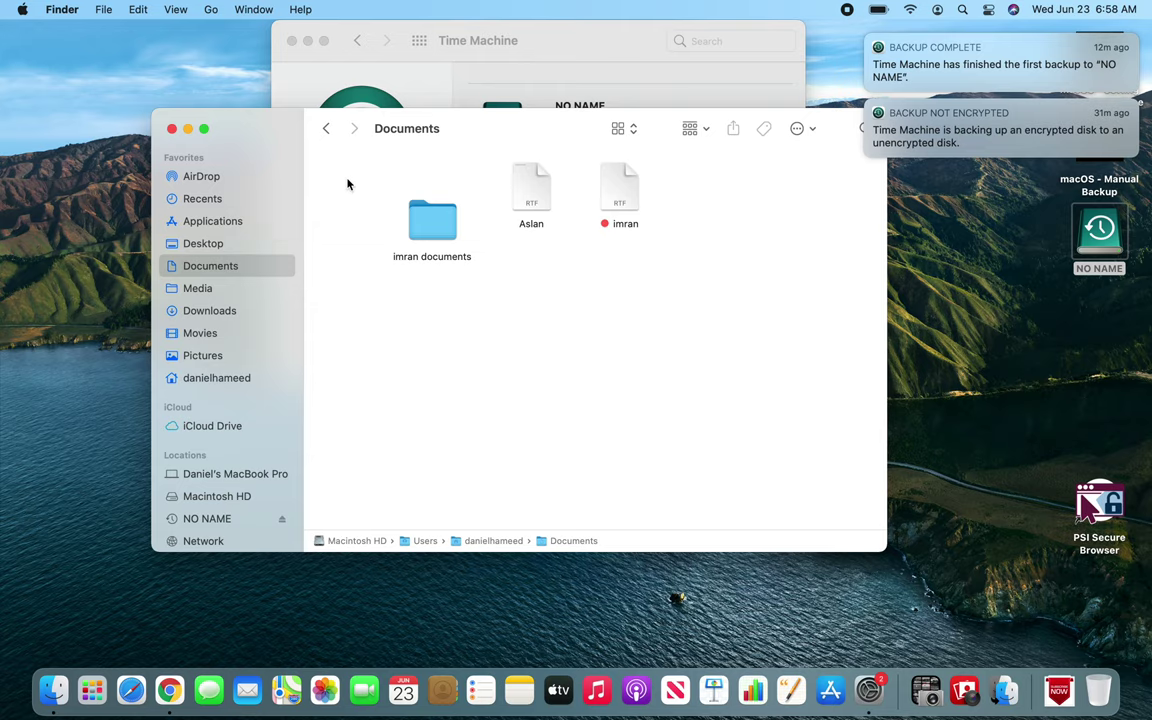
pyautogui.click(172, 129)
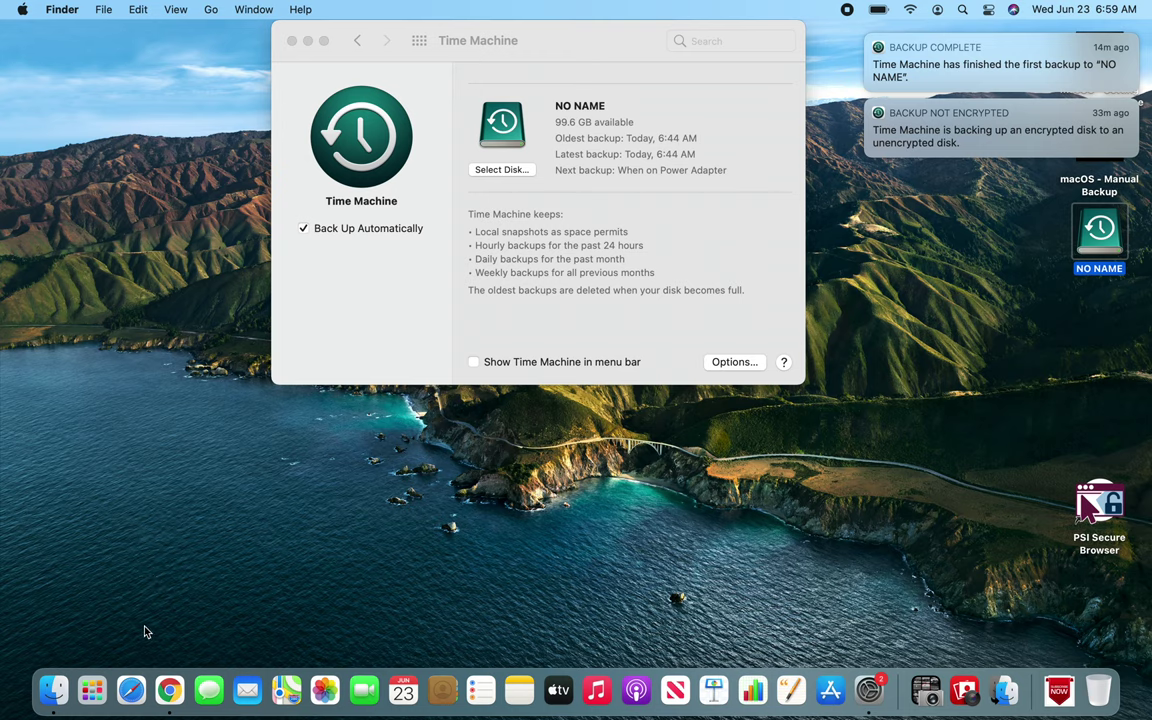
# - Open Launchpad over the desktop
pyautogui.click(92, 697)
pyautogui.hscroll(-3, 539, 333)
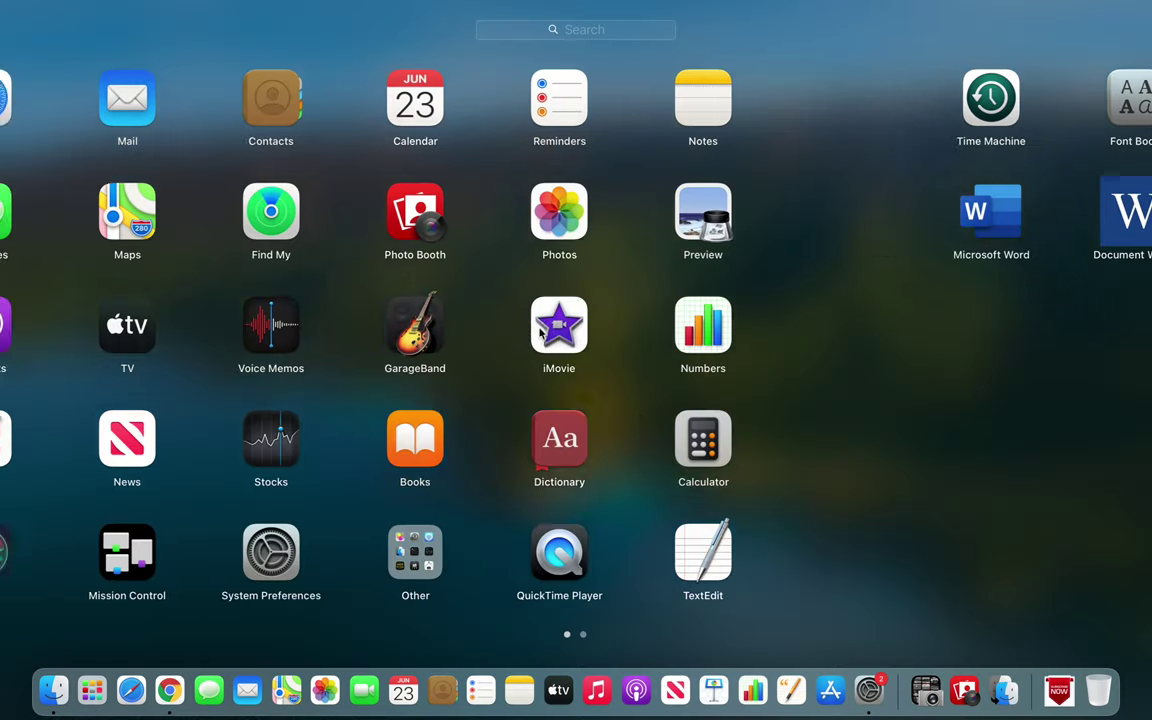
pyautogui.click(726, 535)
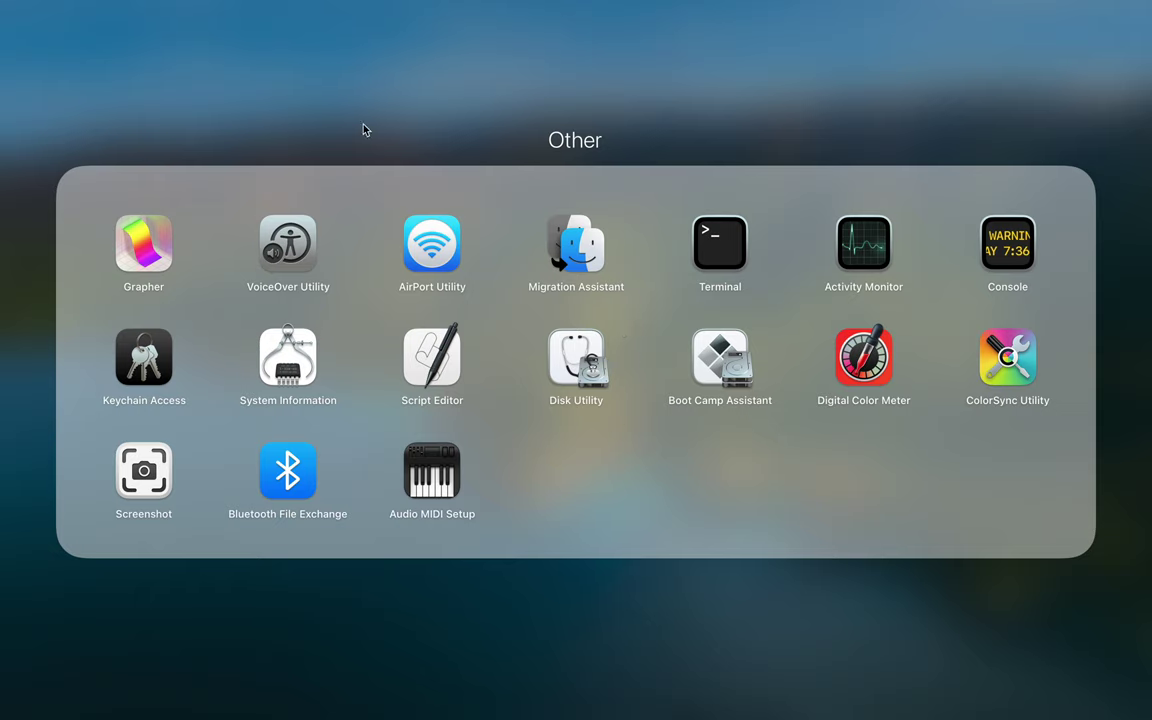
pyautogui.click(453, 108)
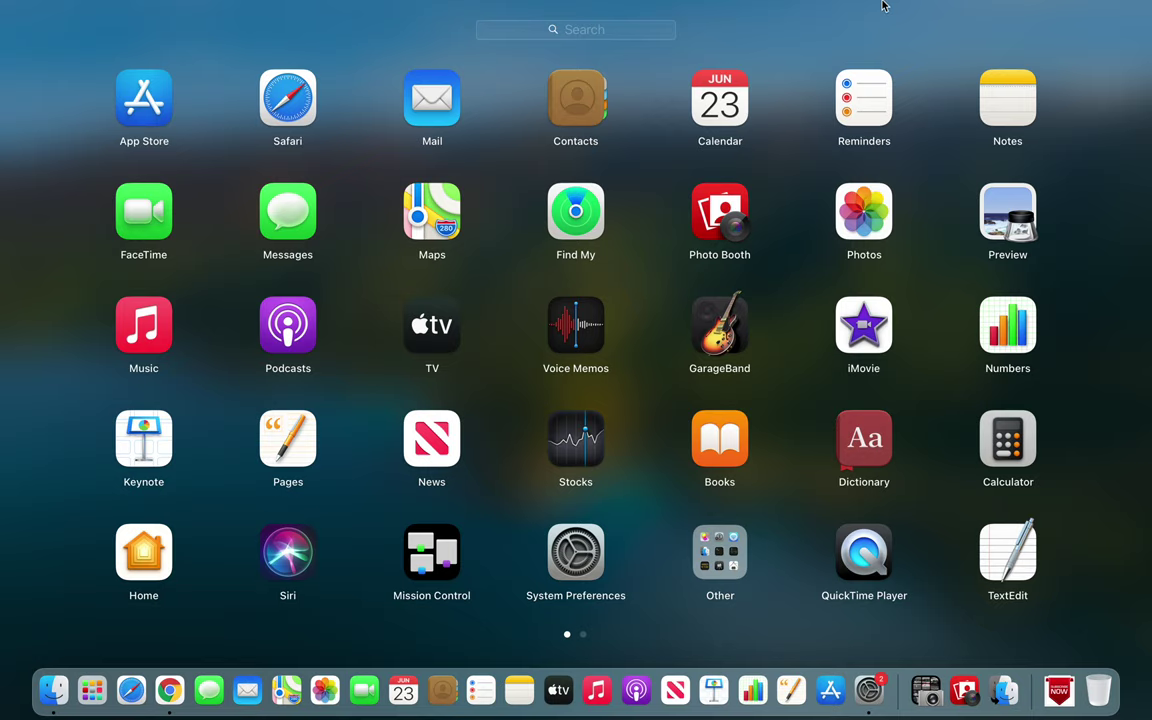
pyautogui.click(92, 690)
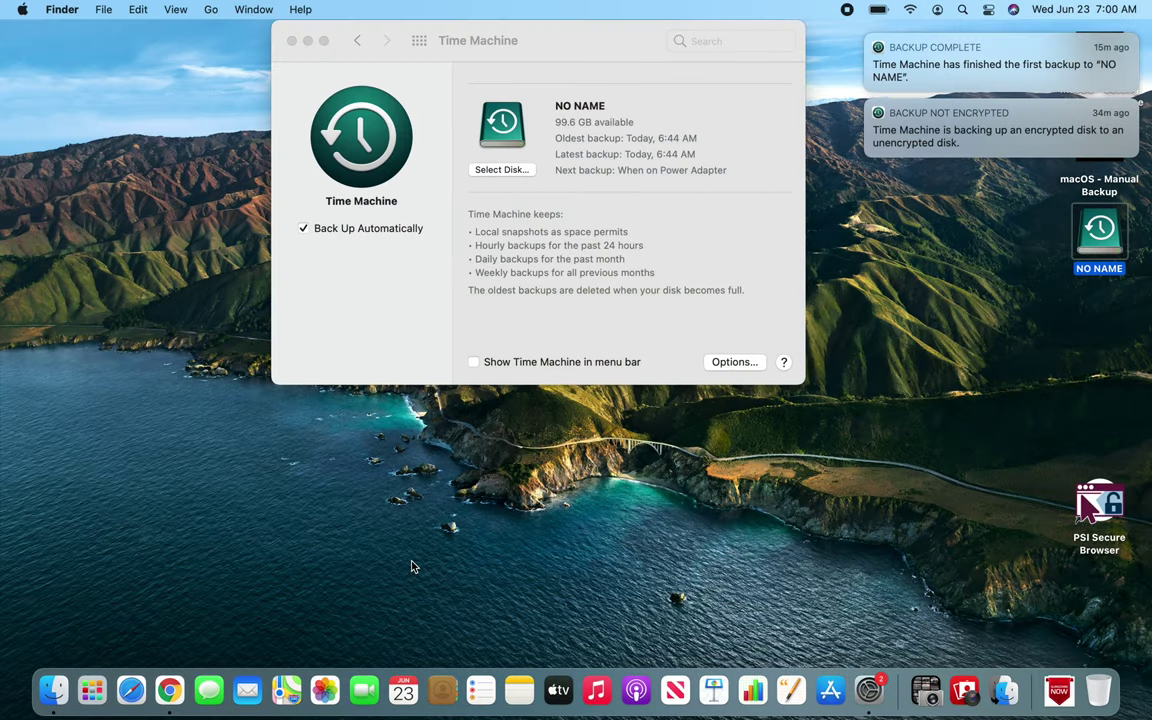